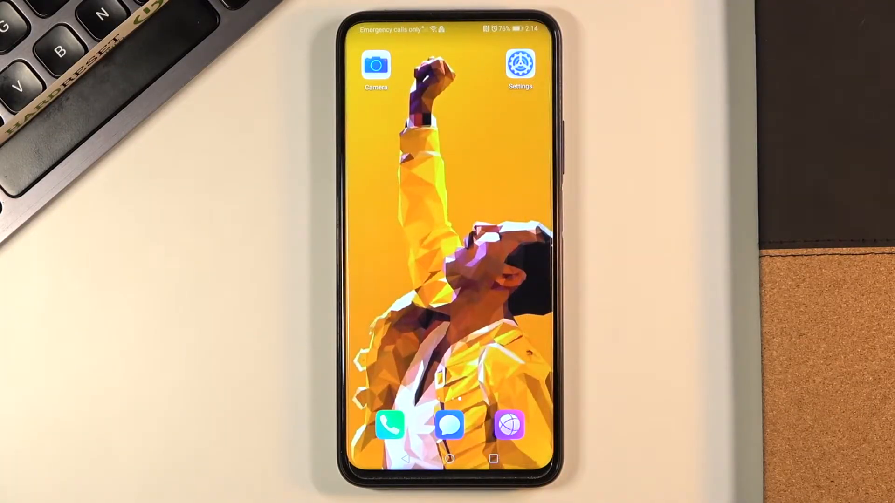
Reach the Date & time page through Settings > System.
click(520, 64)
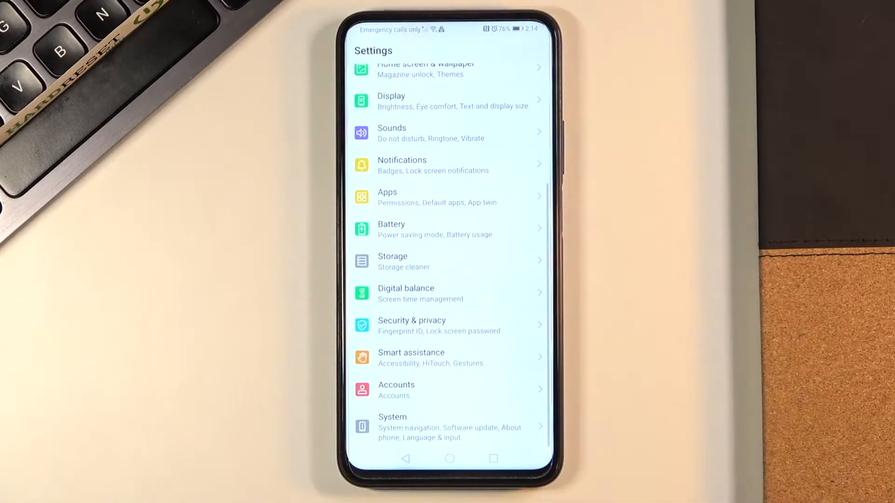
click(420, 423)
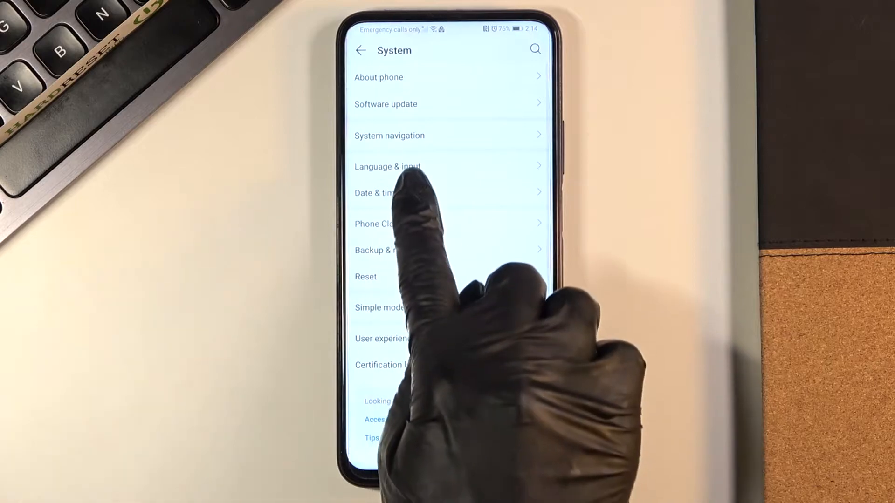
click(401, 193)
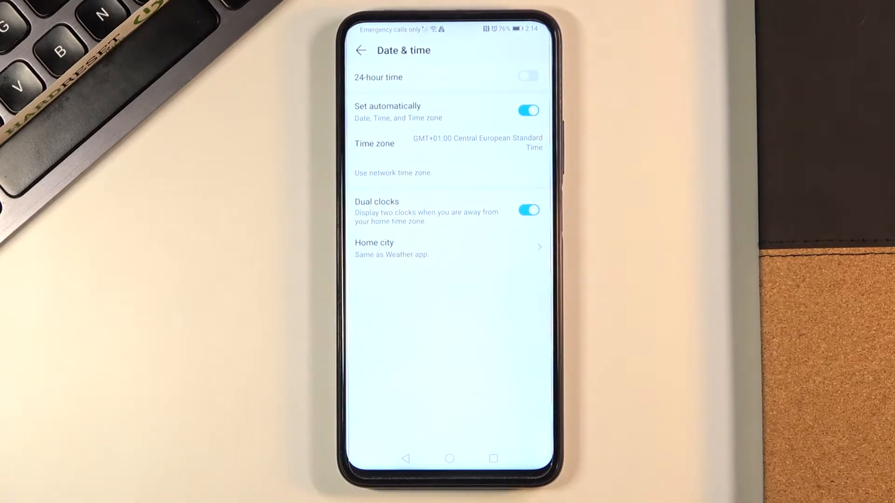
Switch off Set automatically and manually set the time to 5:04 AM.
click(528, 110)
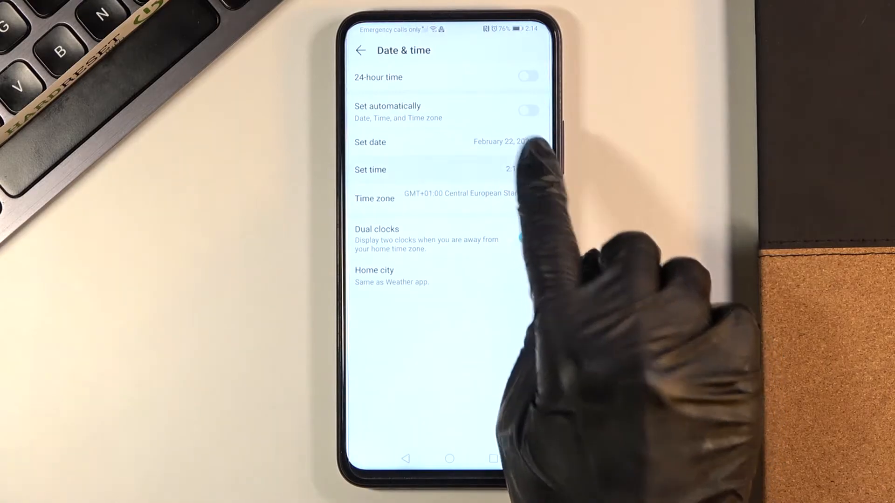
click(532, 170)
mouse_move(399, 329)
mouse_down()
mouse_move(399, 279)
mouse_move(500, 318)
mouse_up()
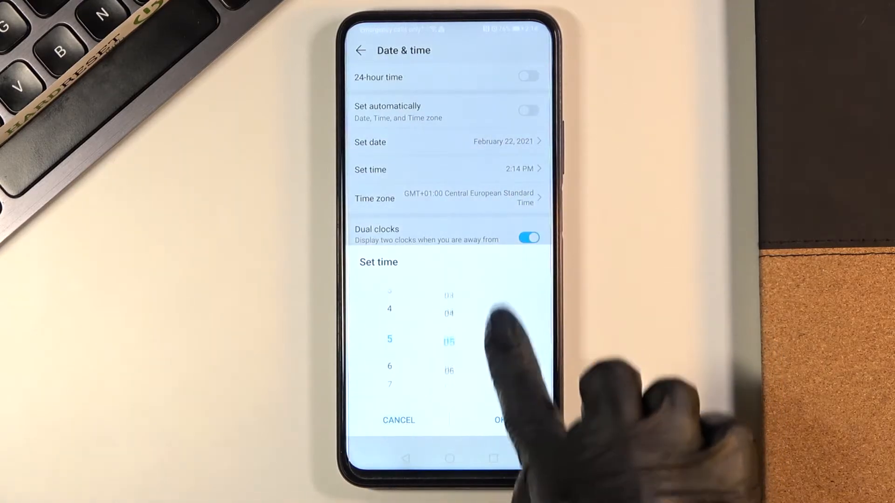
click(504, 420)
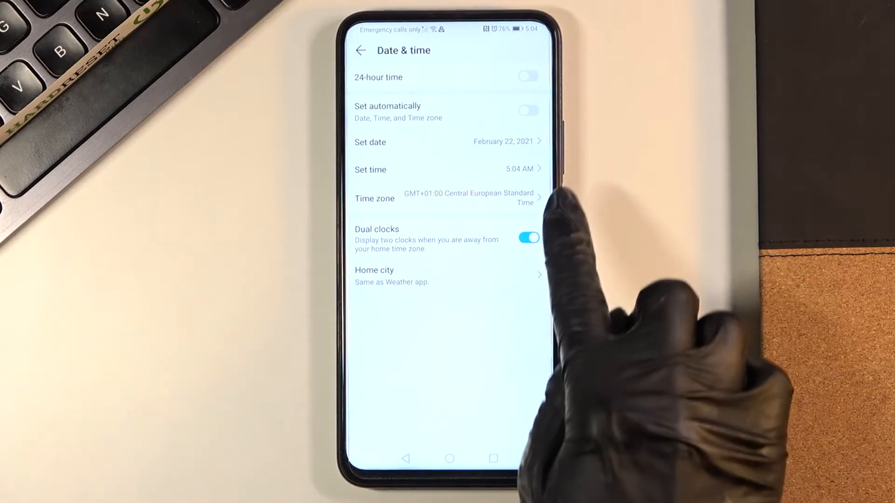
Adjust and confirm a new date in the Set date picker.
click(503, 142)
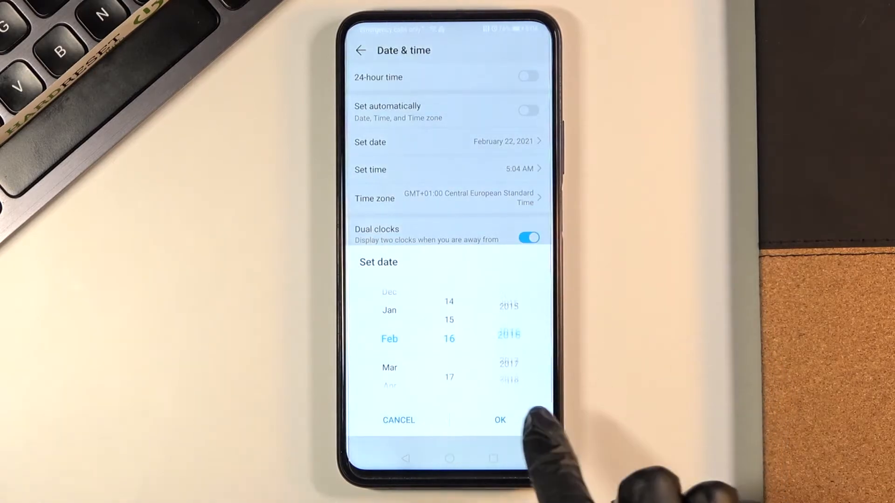
click(500, 419)
Choose a city in the GMT-08:00 Pacific Standard Time zone as the time zone.
click(469, 199)
scroll(448, 280, down, 5)
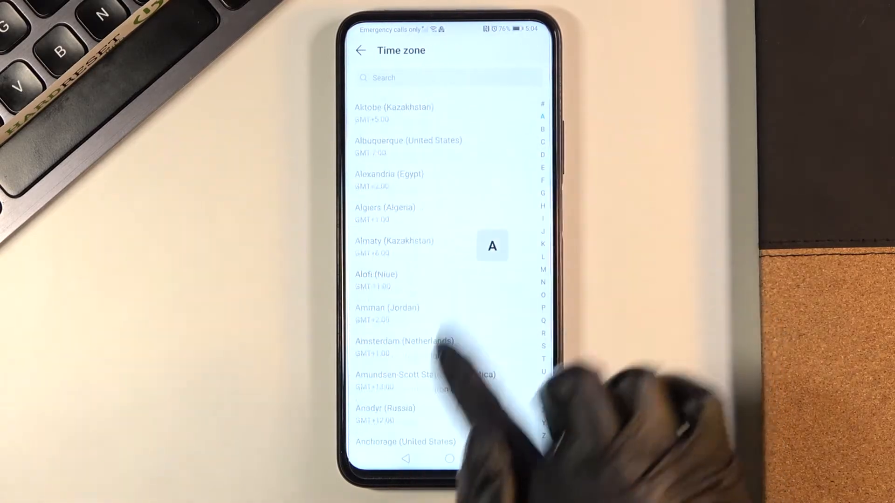
scroll(447, 279, down, 5)
scroll(448, 280, down, 5)
scroll(448, 280, down, 5)
click(440, 347)
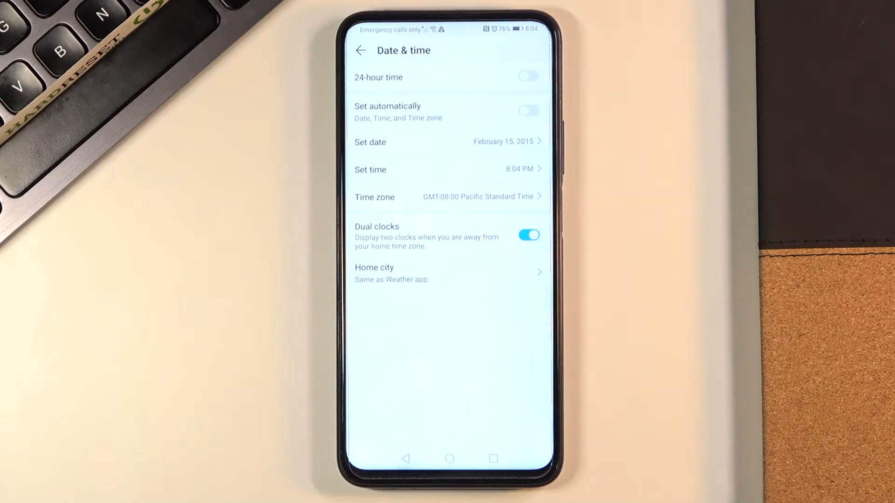
Toggle Dual clocks off and back on, then go to the Home city list.
click(529, 235)
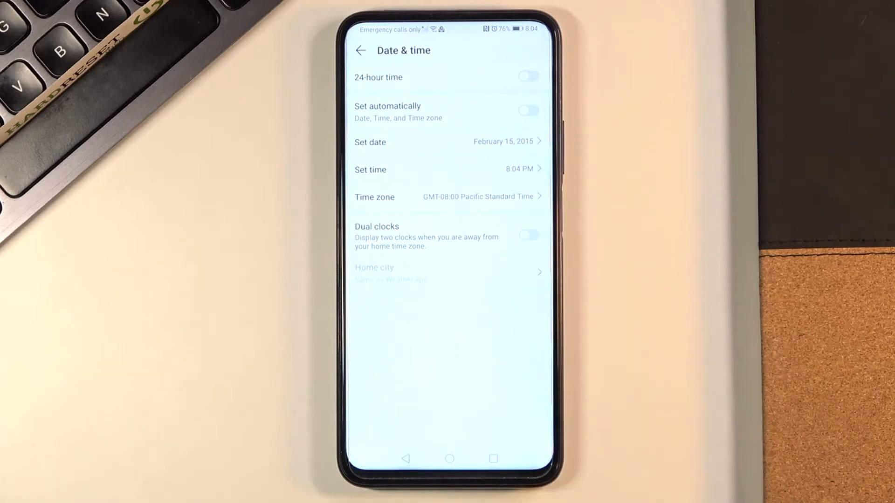
click(529, 235)
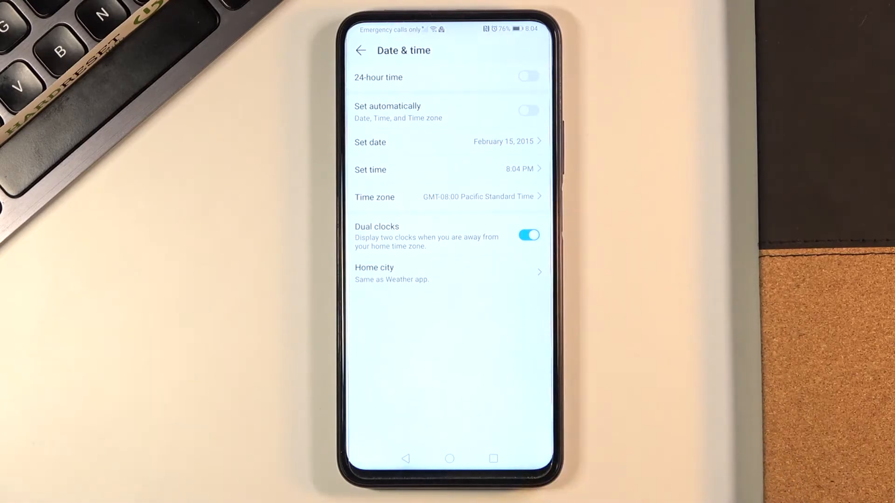
click(568, 301)
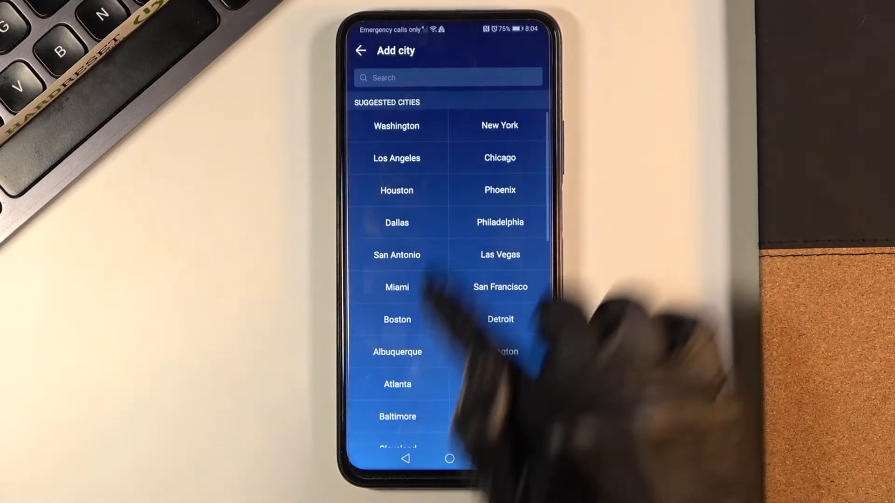
scroll(465, 339, down, 10)
scroll(489, 280, up, 5)
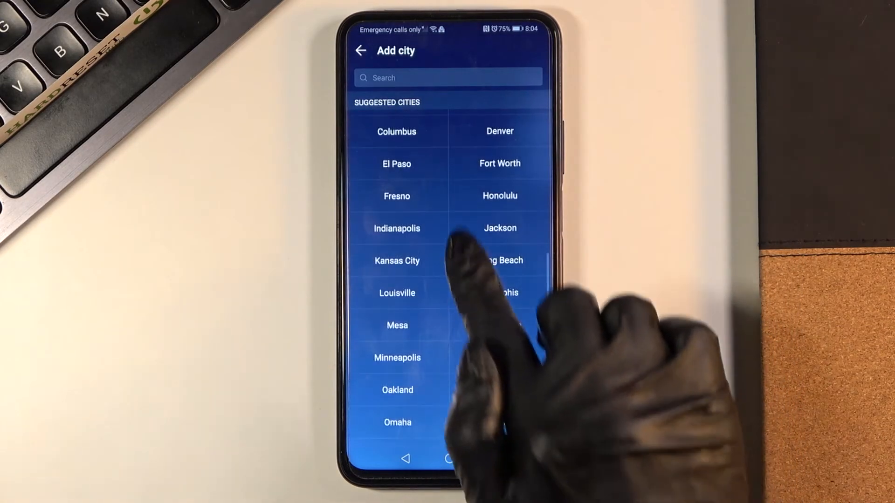
scroll(464, 240, up, 3)
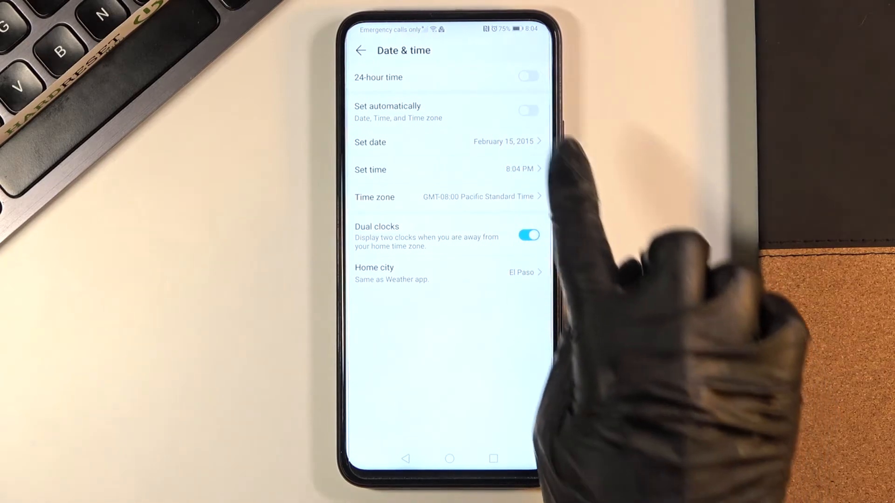
Re-enable Set automatically and leave Settings for the home screen.
click(528, 111)
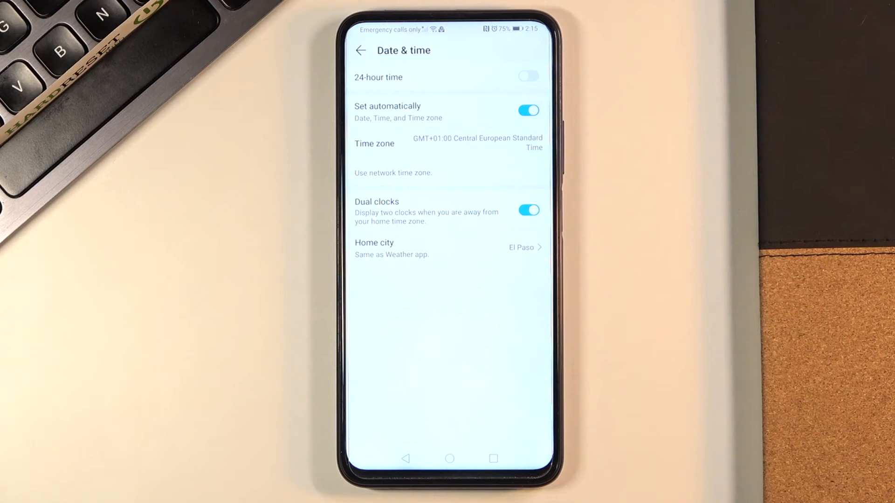
click(450, 459)
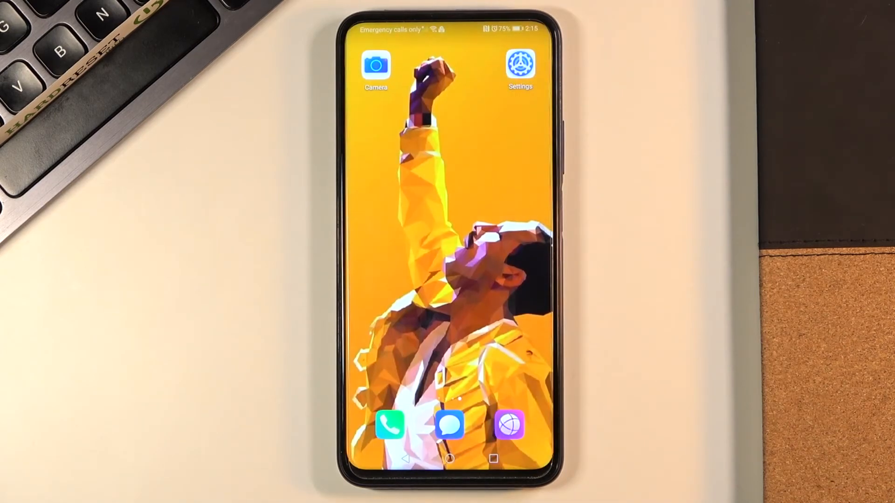